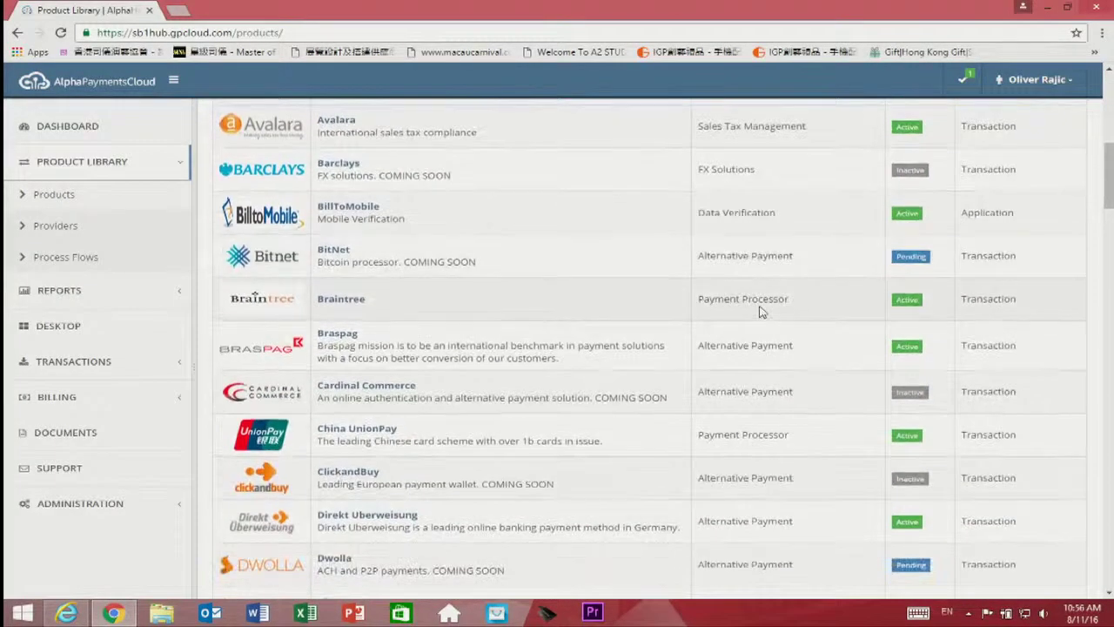
scroll(762, 311, down, 2)
scroll(759, 306, down, 1)
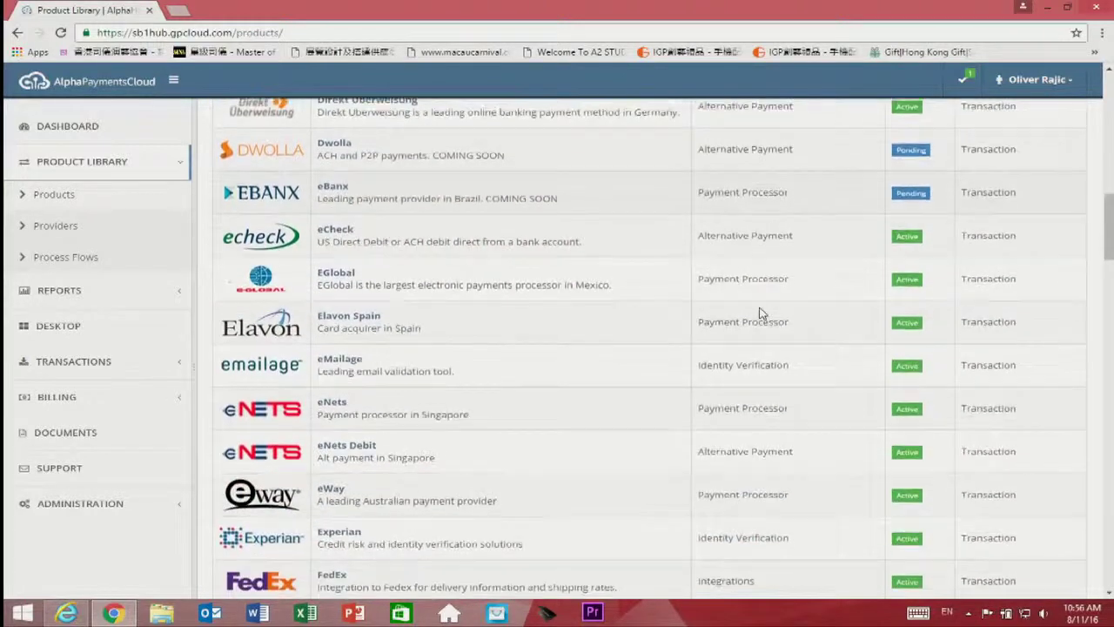
scroll(760, 311, down, 1)
scroll(759, 325, down, 1)
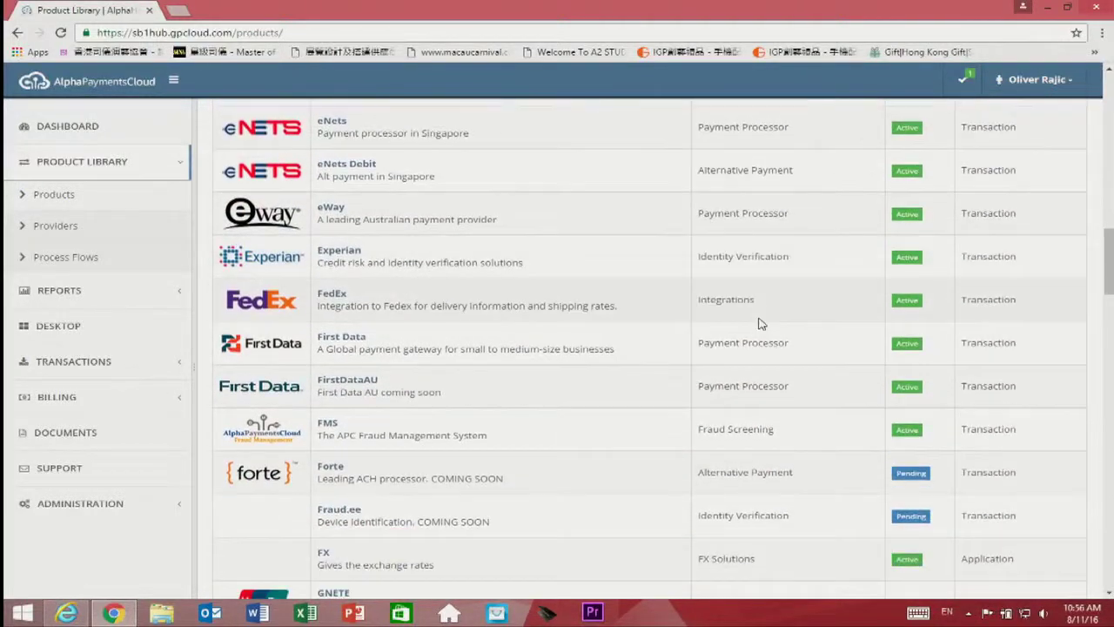
scroll(760, 324, down, 1)
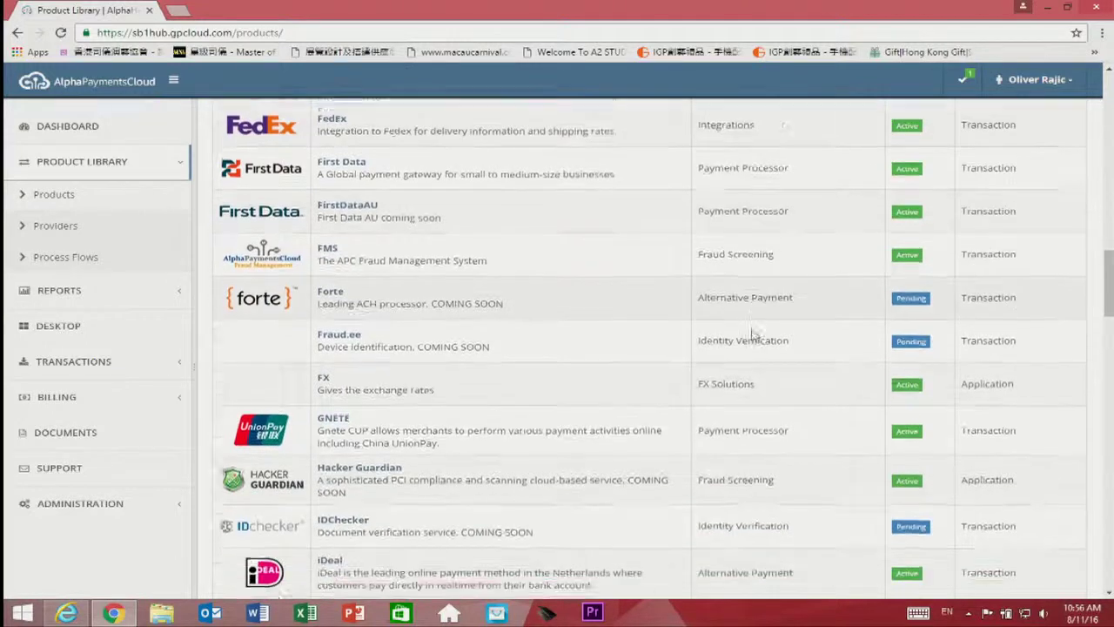
scroll(753, 334, down, 1)
scroll(754, 334, down, 2)
scroll(753, 334, down, 2)
scroll(754, 334, down, 1)
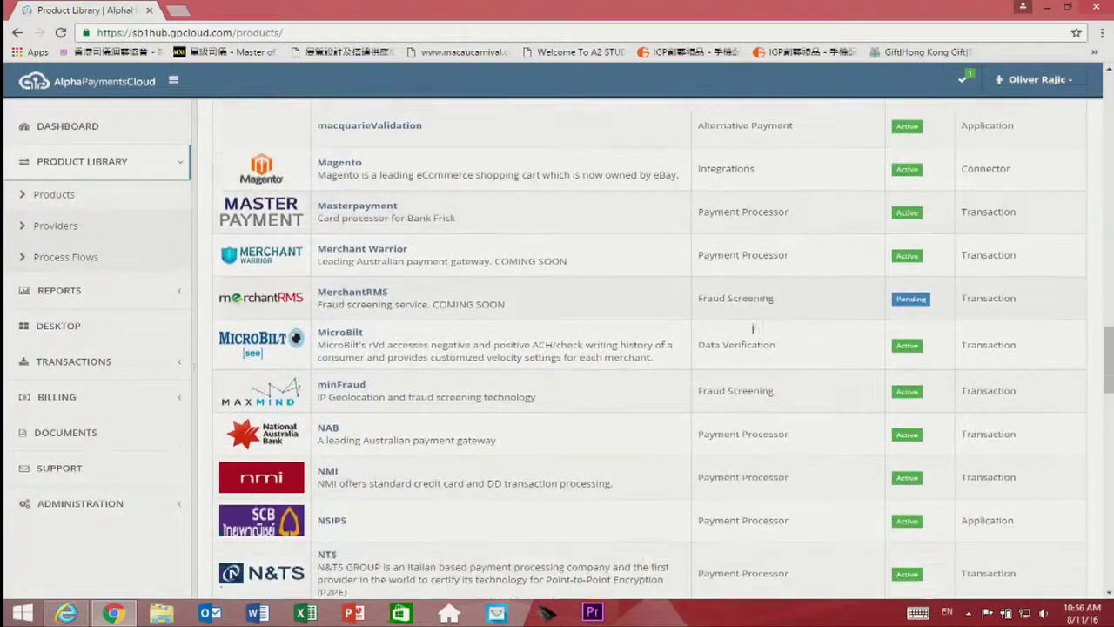
scroll(754, 334, down, 1)
scroll(754, 334, down, 1)
scroll(754, 334, down, 2)
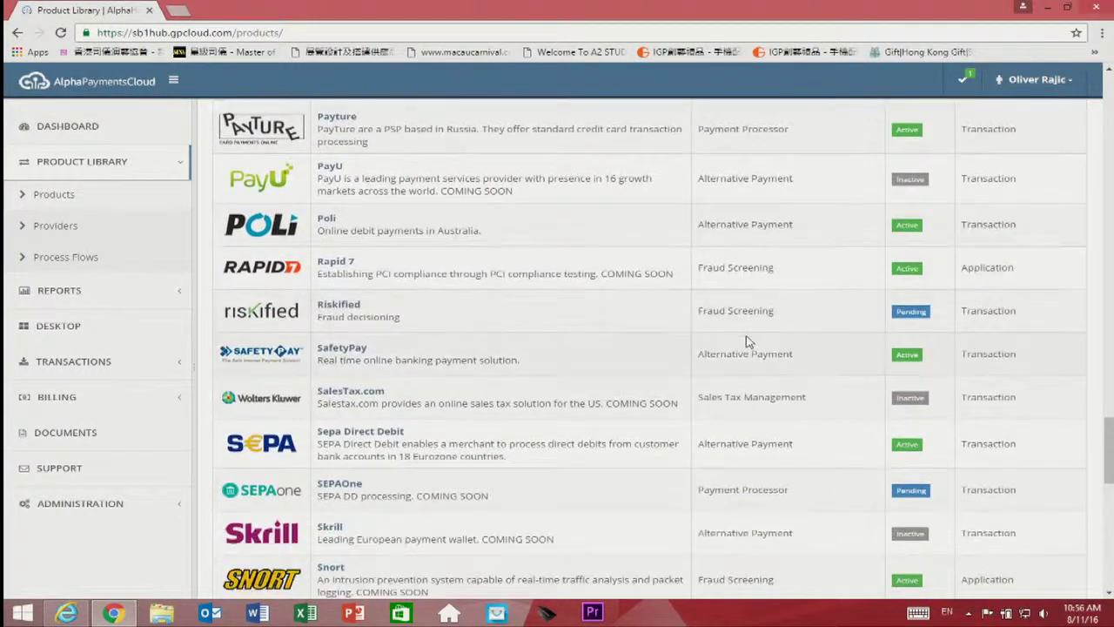
scroll(745, 341, down, 3)
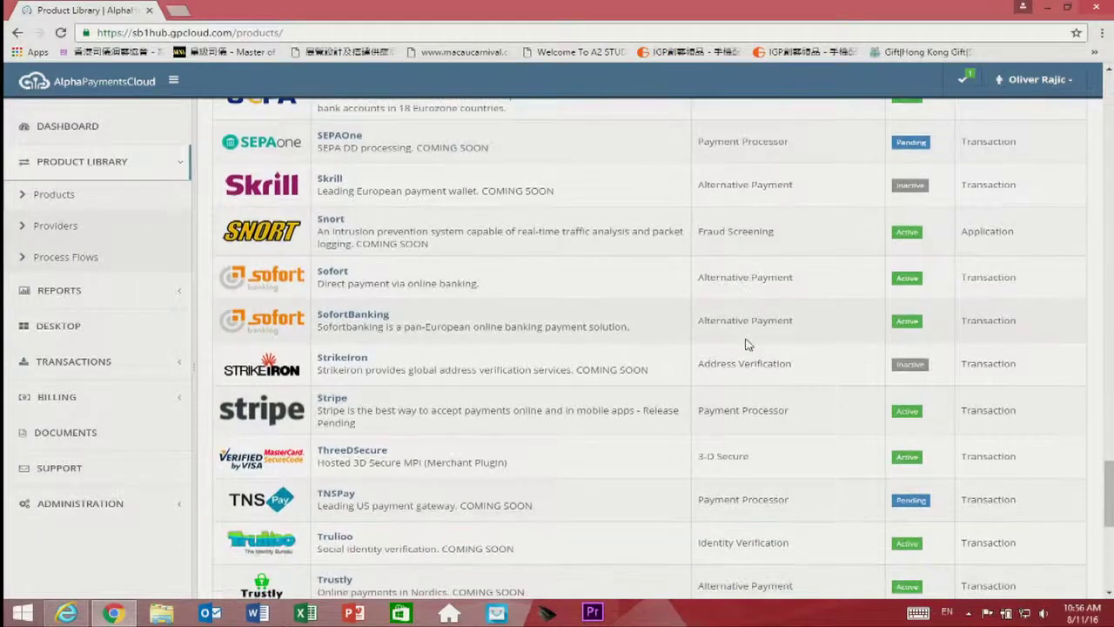
scroll(745, 342, down, 3)
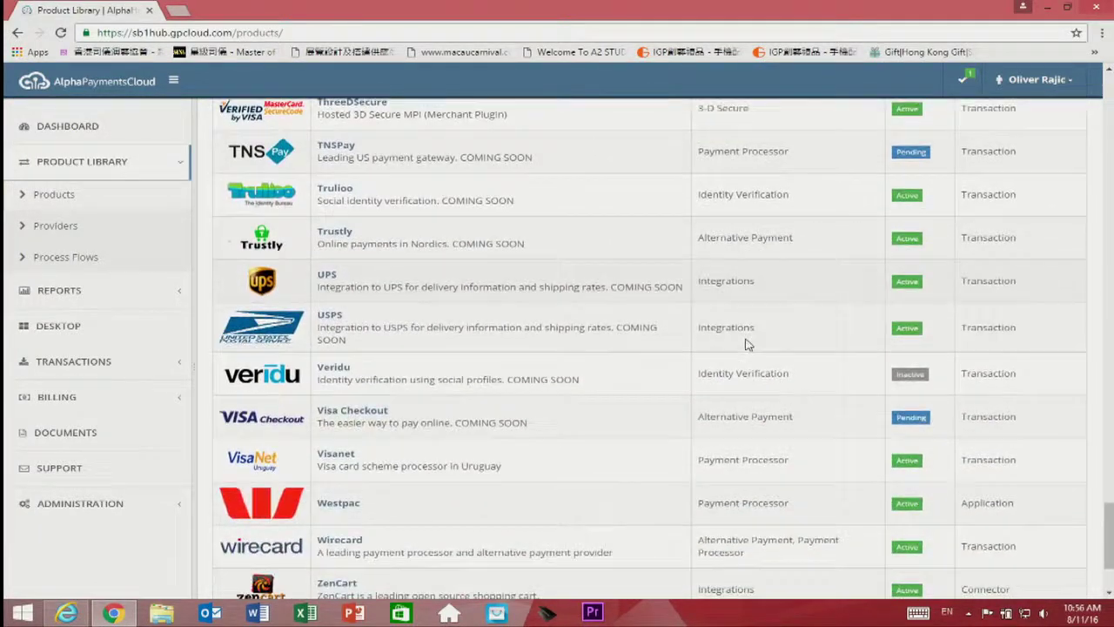
scroll(746, 342, down, 3)
scroll(746, 344, up, 2)
scroll(746, 344, up, 2)
scroll(746, 344, up, 2)
scroll(746, 339, up, 1)
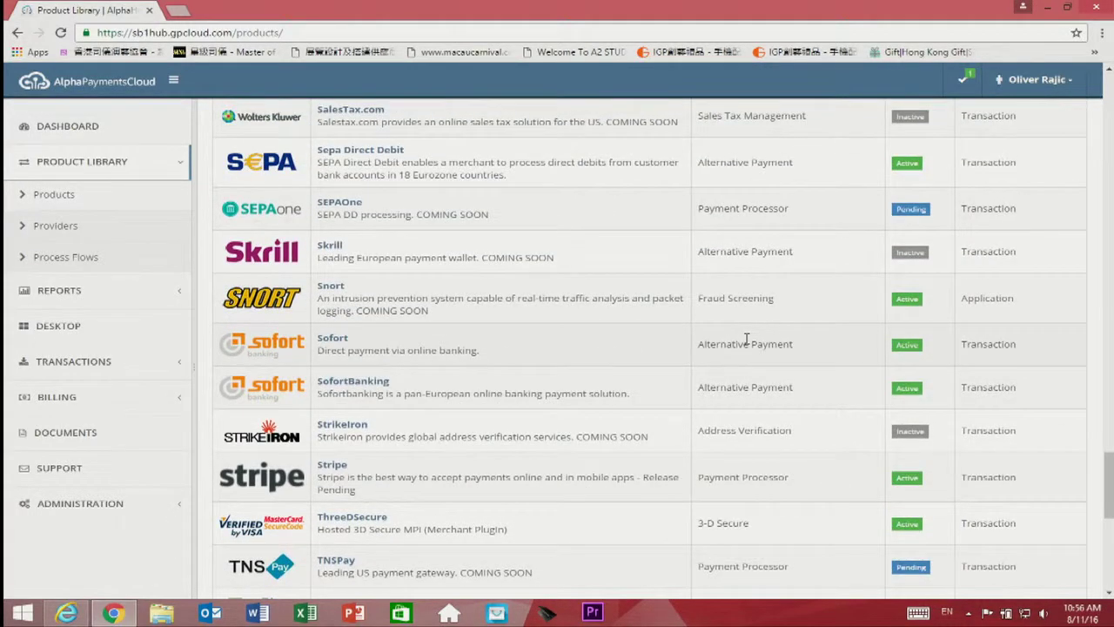
scroll(746, 340, up, 2)
scroll(745, 339, up, 3)
scroll(745, 339, up, 1)
scroll(745, 340, up, 2)
scroll(745, 340, up, 2)
scroll(746, 340, up, 1)
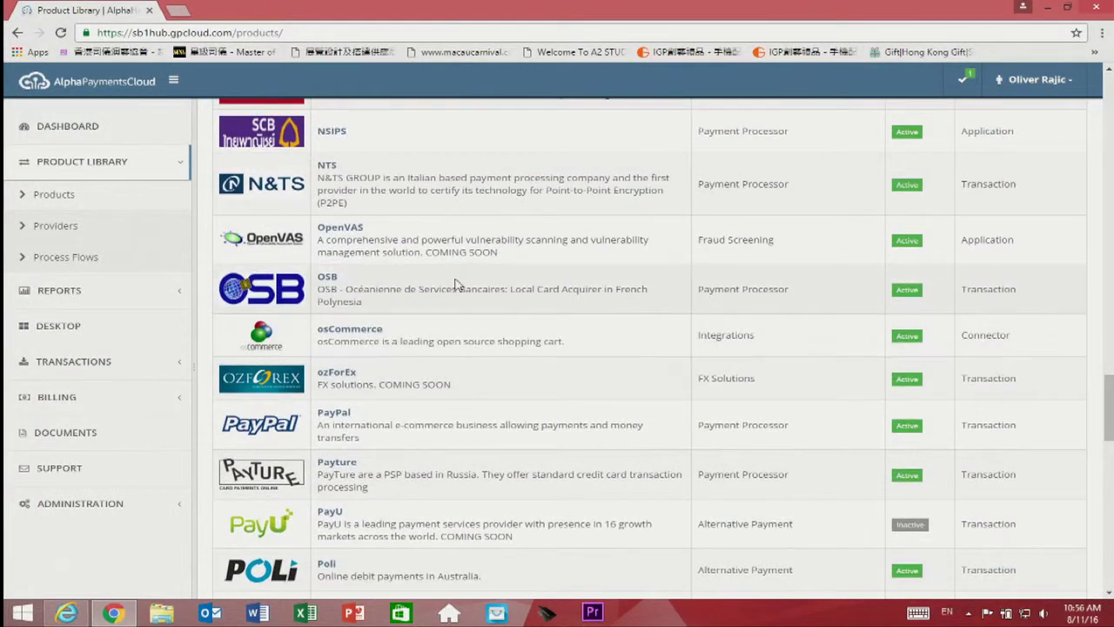
scroll(446, 289, up, 1)
scroll(446, 289, up, 1)
scroll(445, 289, up, 1)
scroll(454, 300, up, 3)
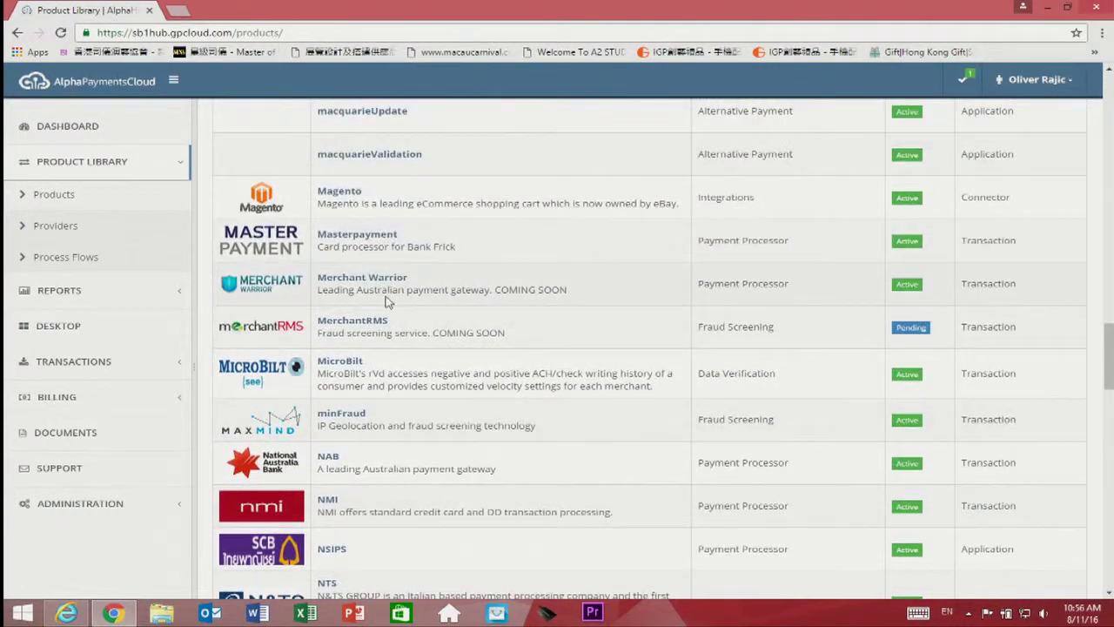
scroll(375, 294, up, 2)
scroll(375, 294, up, 2)
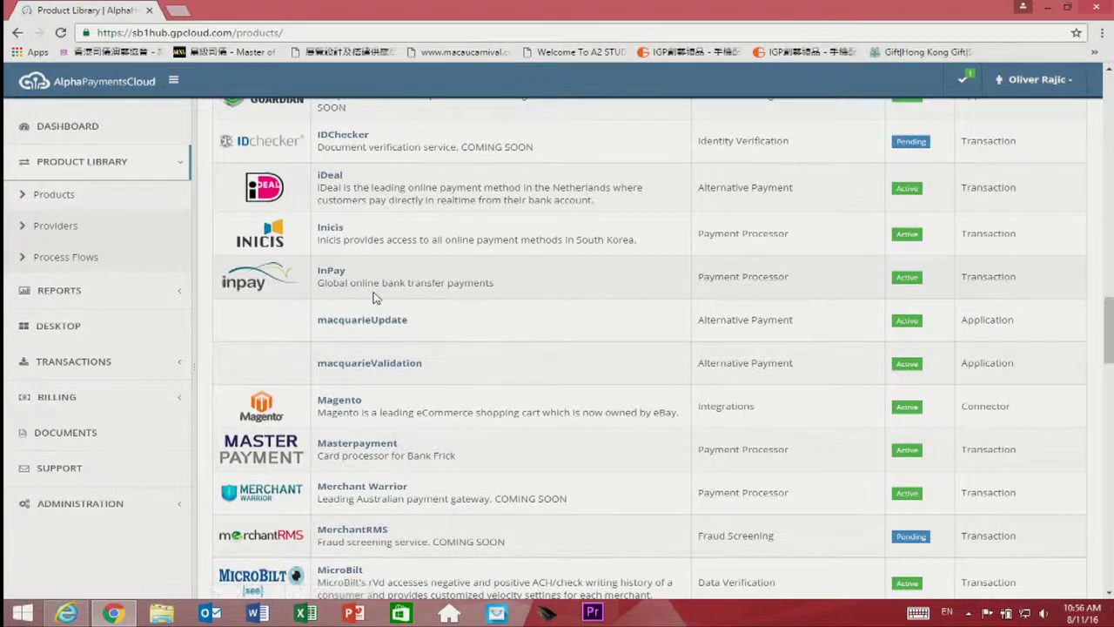
scroll(374, 293, up, 2)
scroll(374, 297, up, 1)
scroll(374, 297, up, 2)
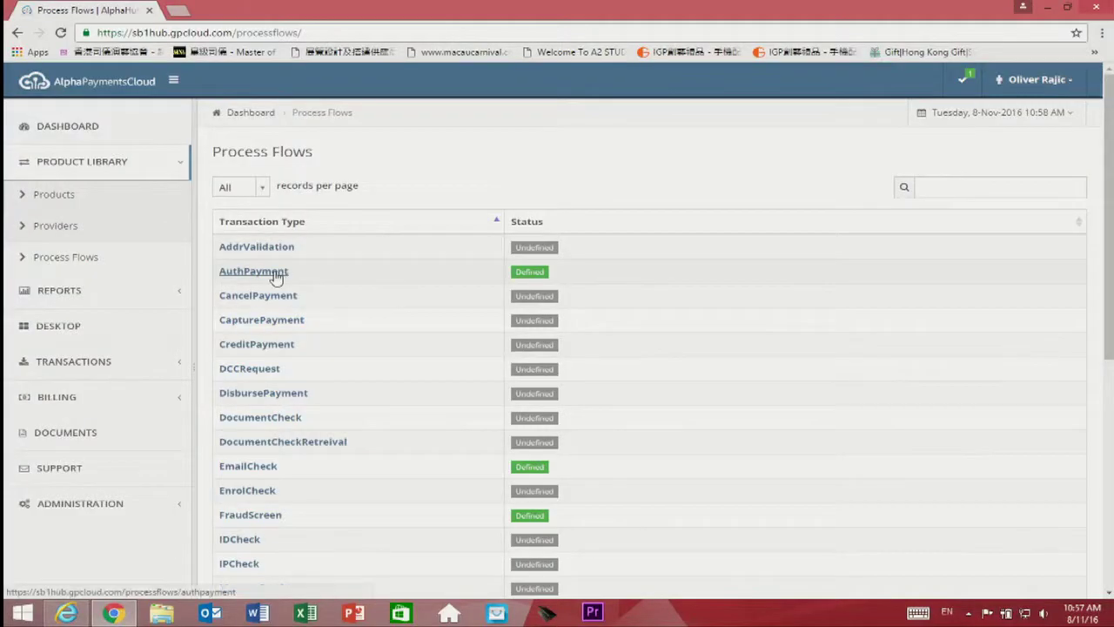
Step: Open the AuthPayment diagram from the Process Flows table
click(277, 275)
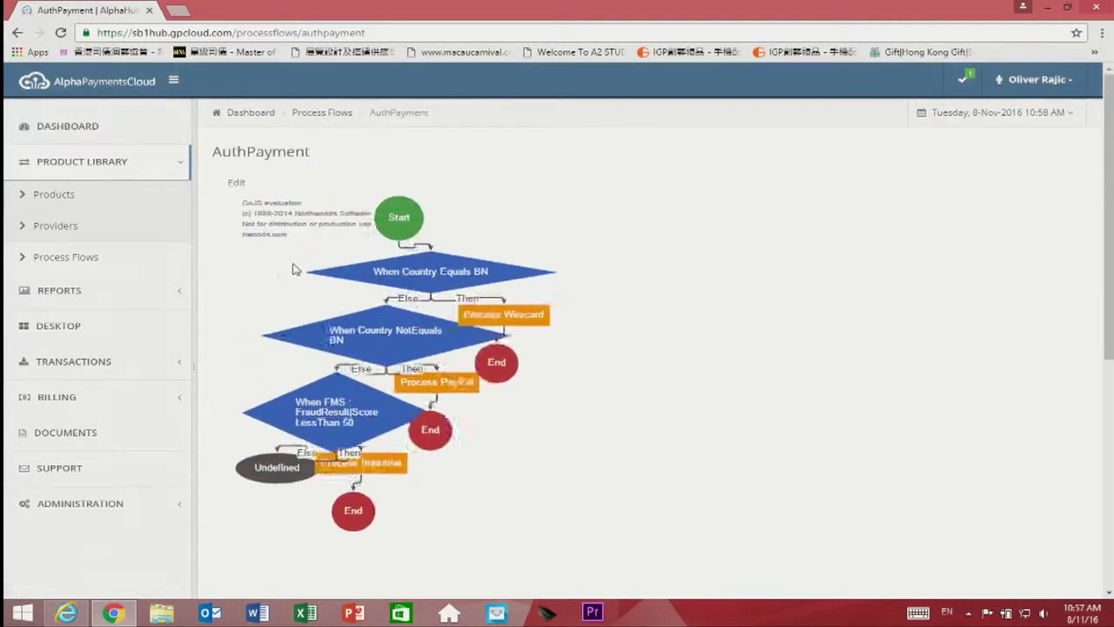
scroll(696, 219, down, 1)
scroll(696, 220, up, 1)
scroll(728, 240, down, 1)
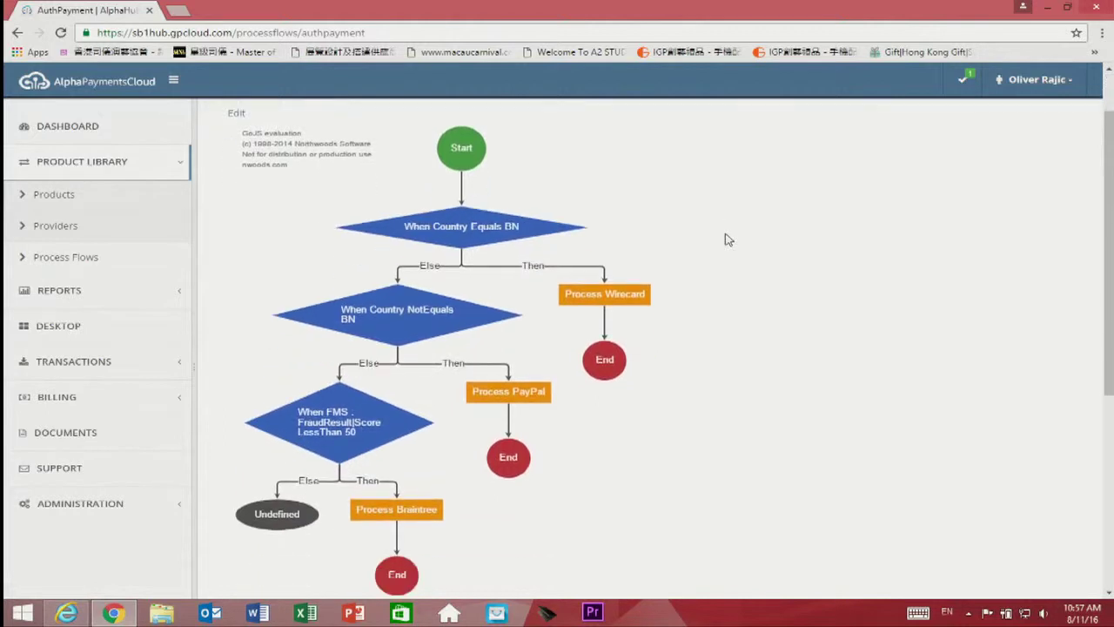
scroll(729, 239, down, 1)
scroll(728, 239, up, 1)
scroll(728, 240, up, 1)
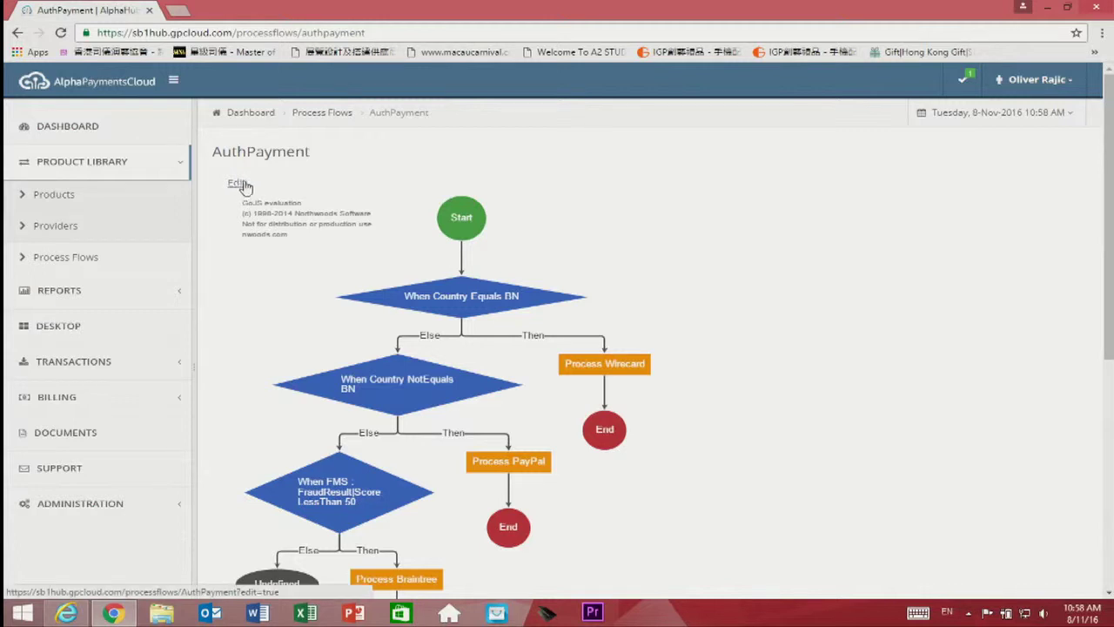
scroll(354, 186, down, 1)
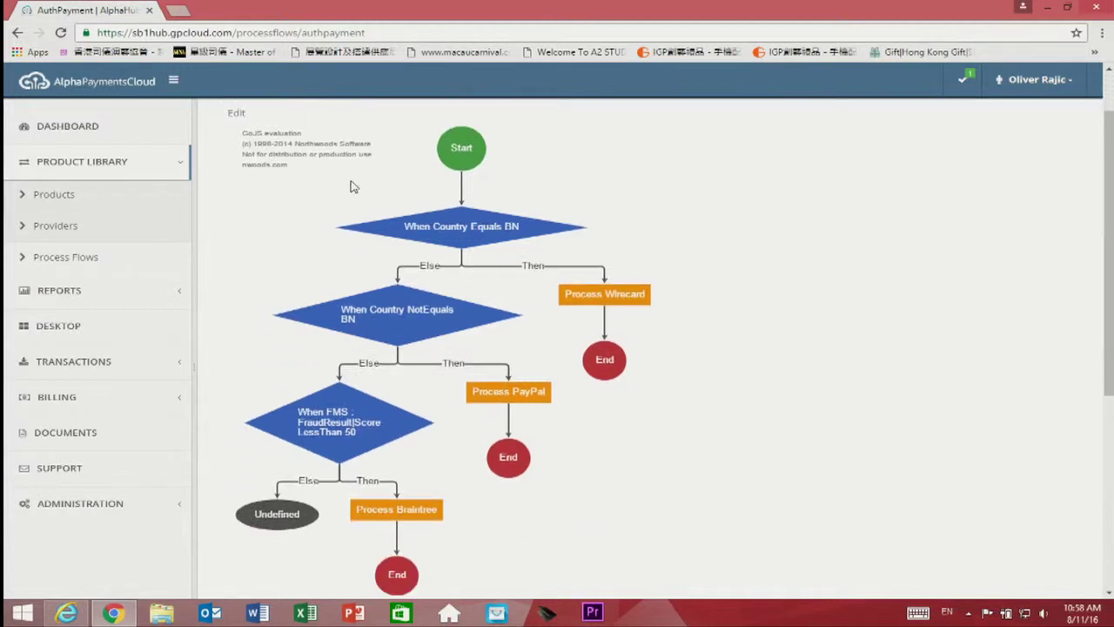
Step: Put AuthPayment in edit mode, inspecting the Country field and Equals operator options
click(236, 116)
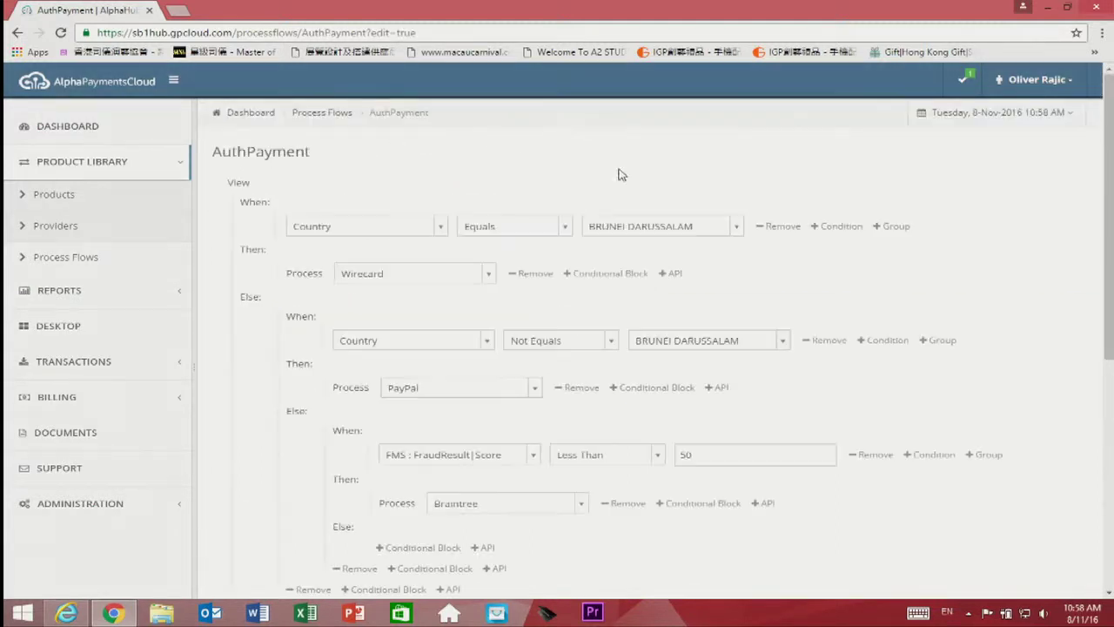
click(439, 227)
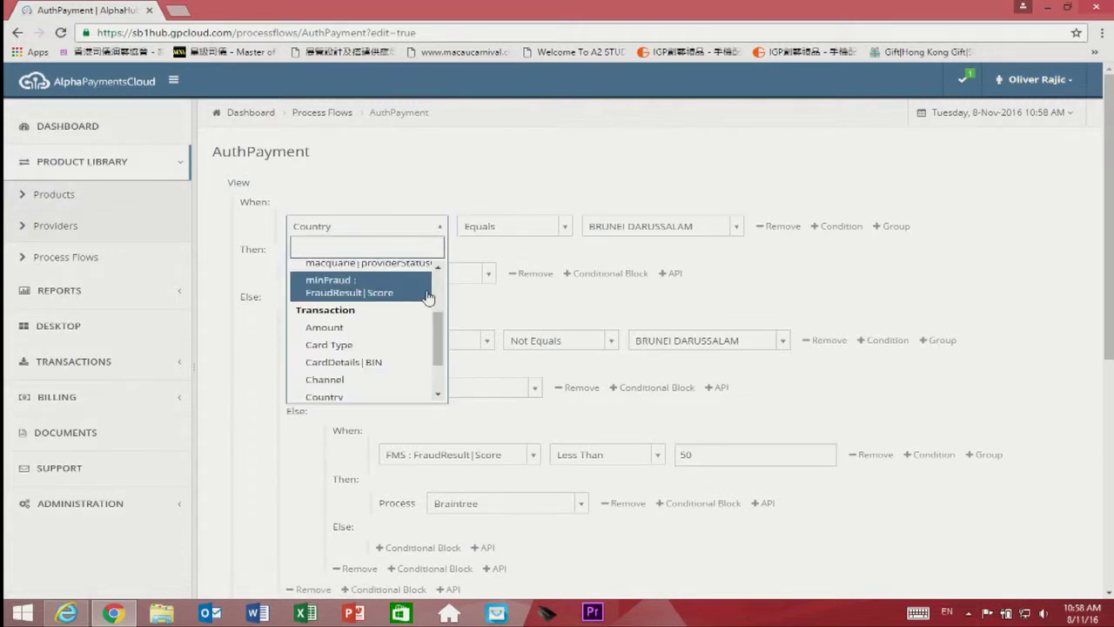
scroll(425, 301, down, 3)
scroll(424, 301, down, 2)
scroll(424, 301, up, 2)
scroll(425, 301, up, 2)
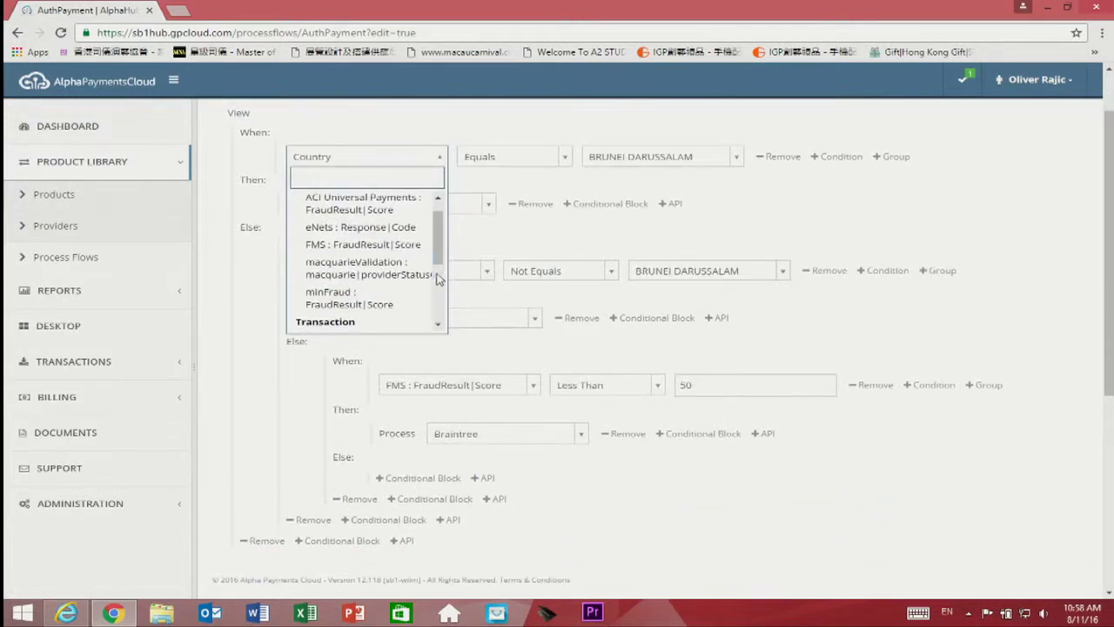
scroll(435, 261, up, 3)
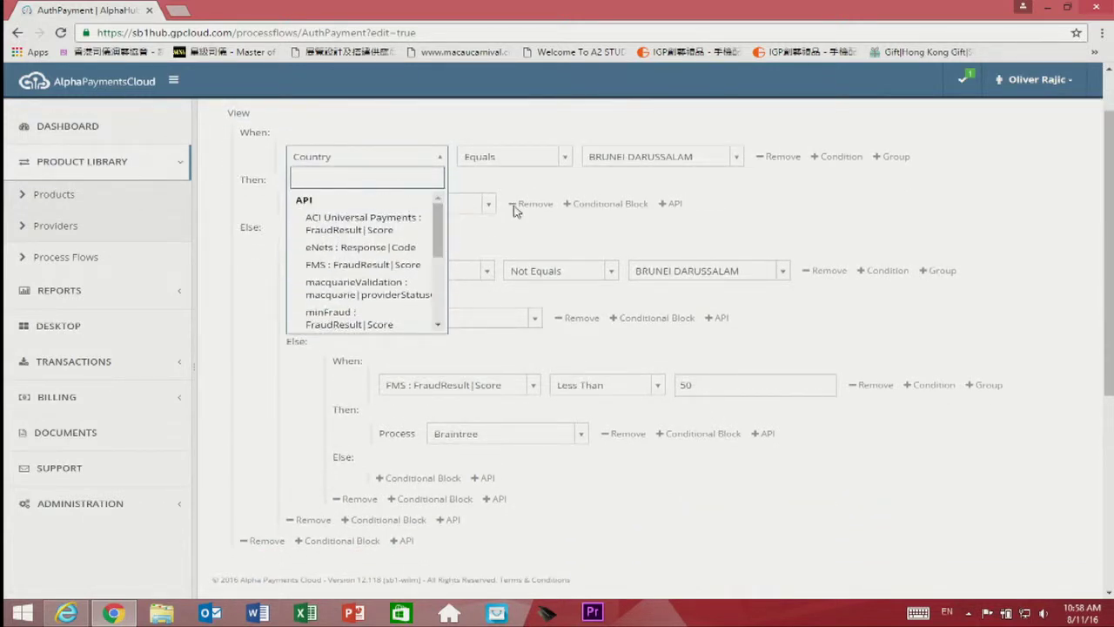
click(564, 164)
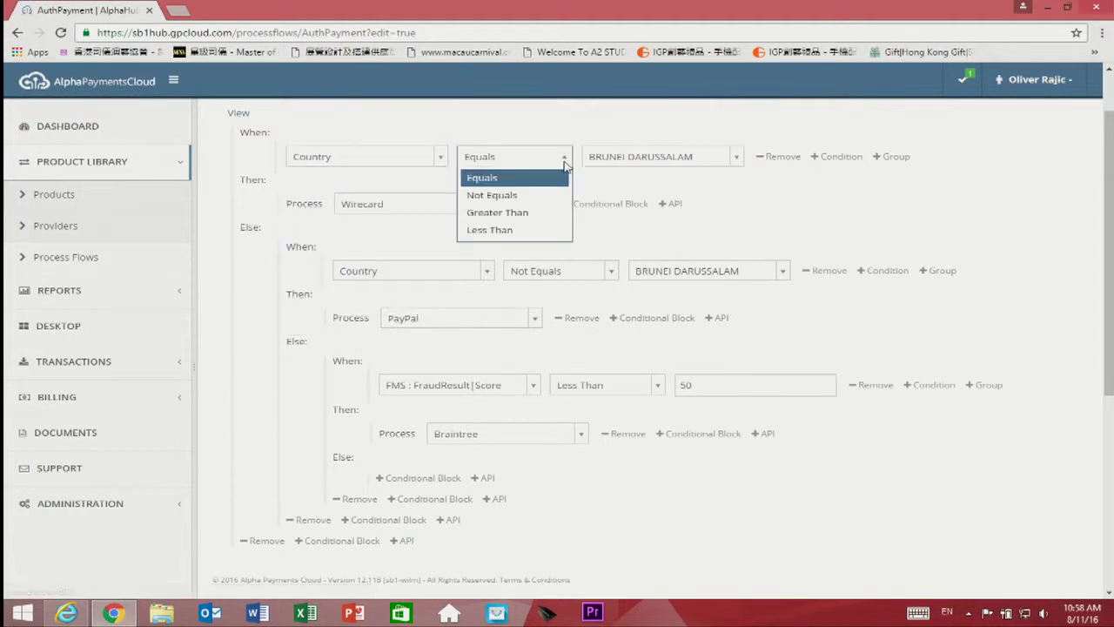
click(564, 162)
scroll(672, 207, up, 2)
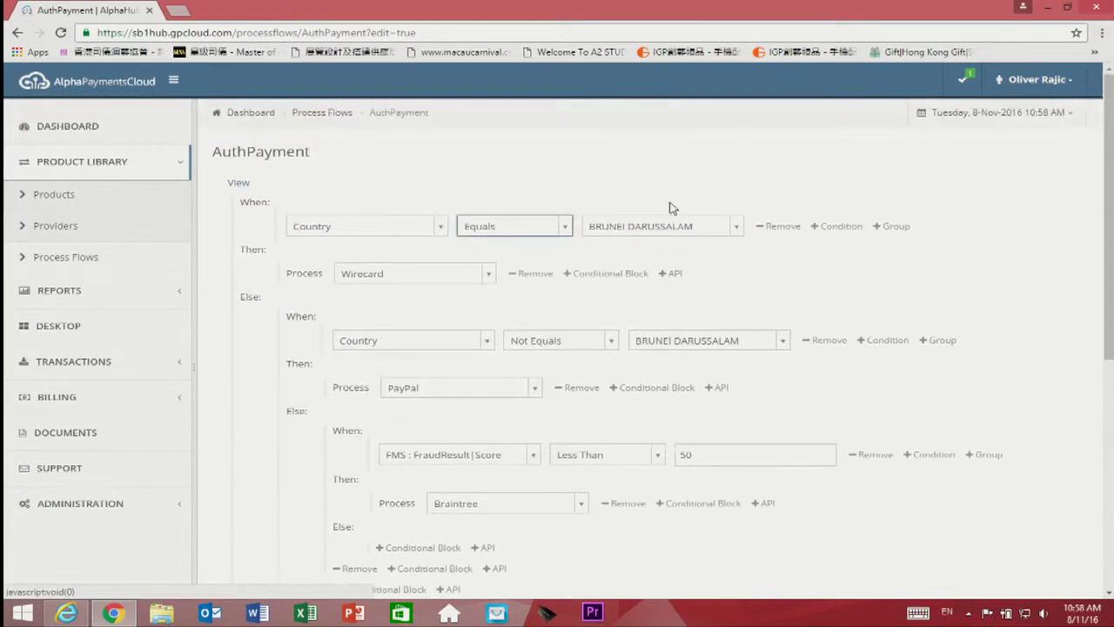
scroll(658, 278, down, 4)
scroll(659, 282, down, 1)
scroll(658, 281, up, 4)
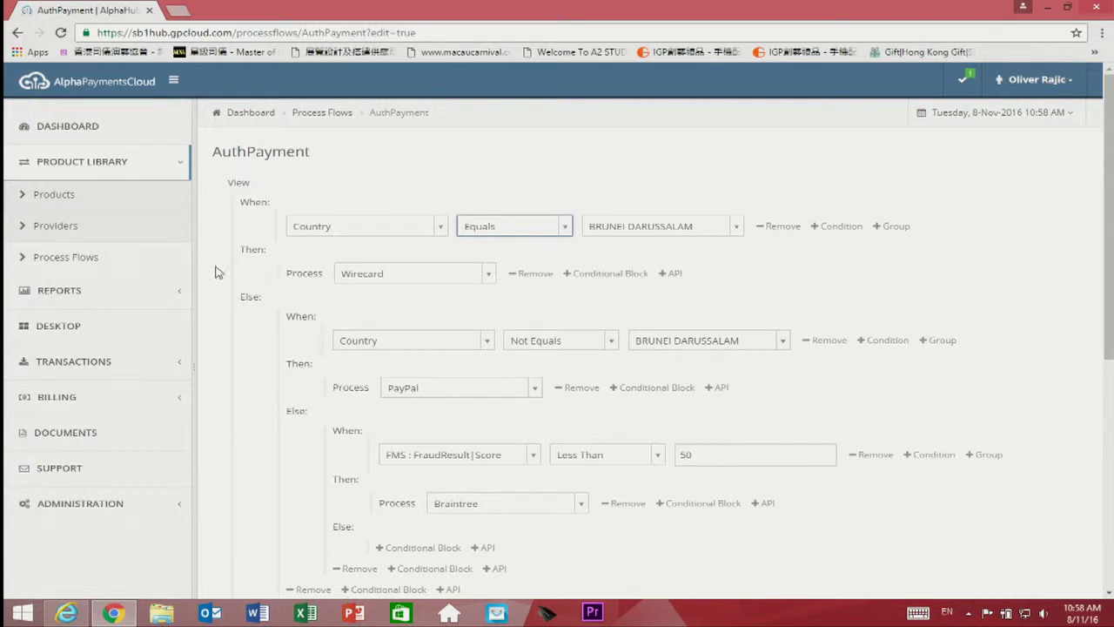
click(487, 341)
click(490, 342)
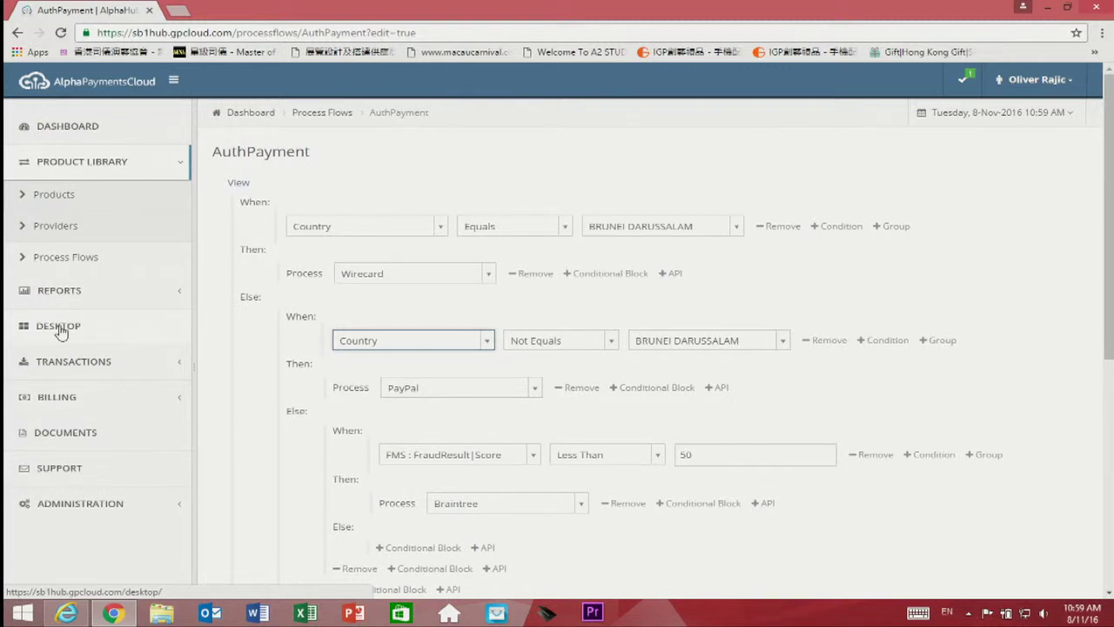
Step: Open the Desktop page of vendor tiles like Rapid7, Avalara and Alipay
click(58, 326)
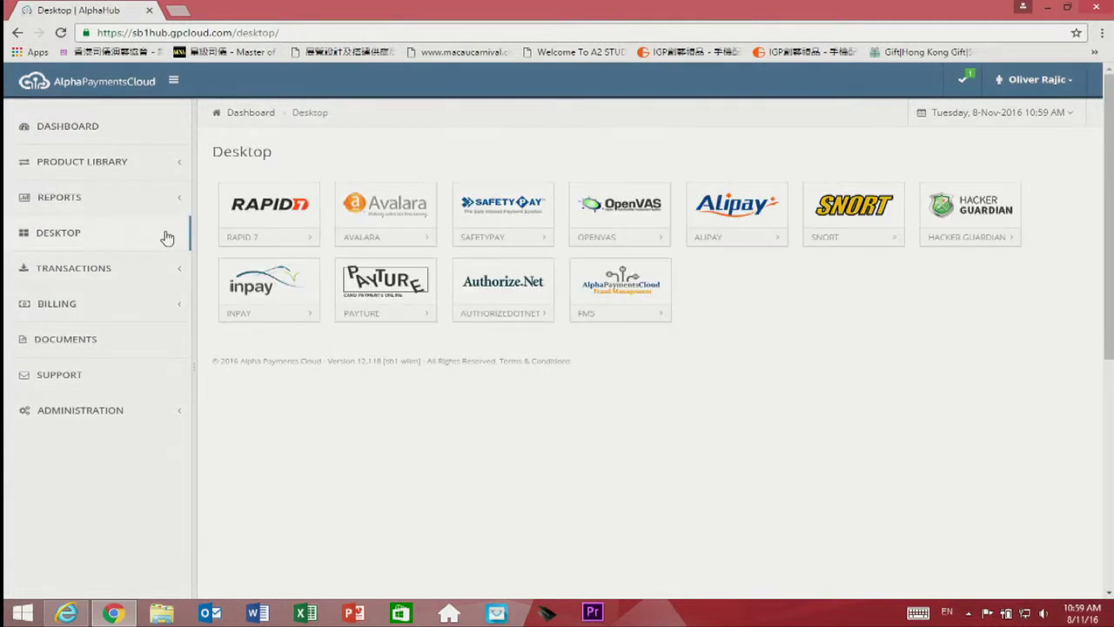